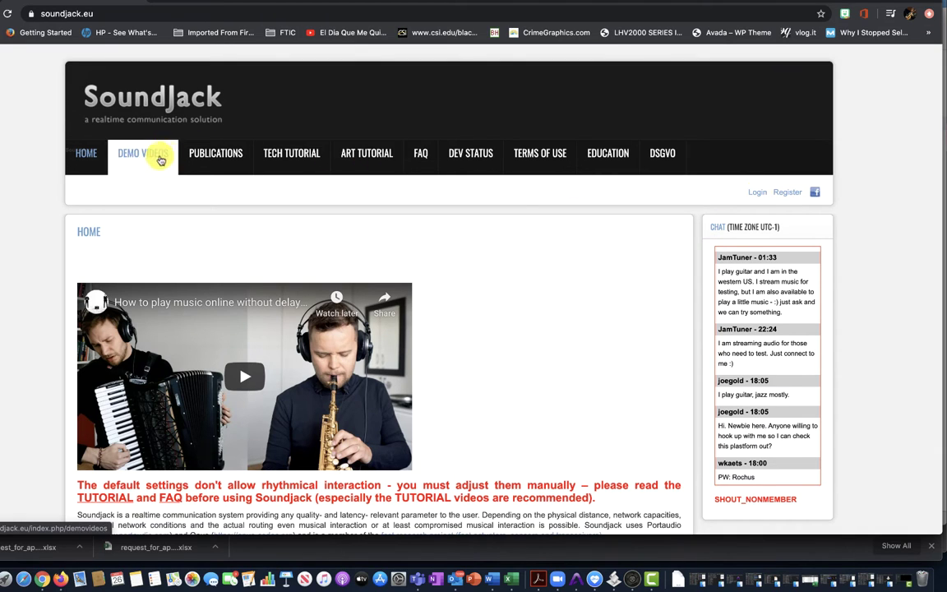
Open the SoundJack login form and launch the SJC200524-Starter client from the Dock
click(757, 192)
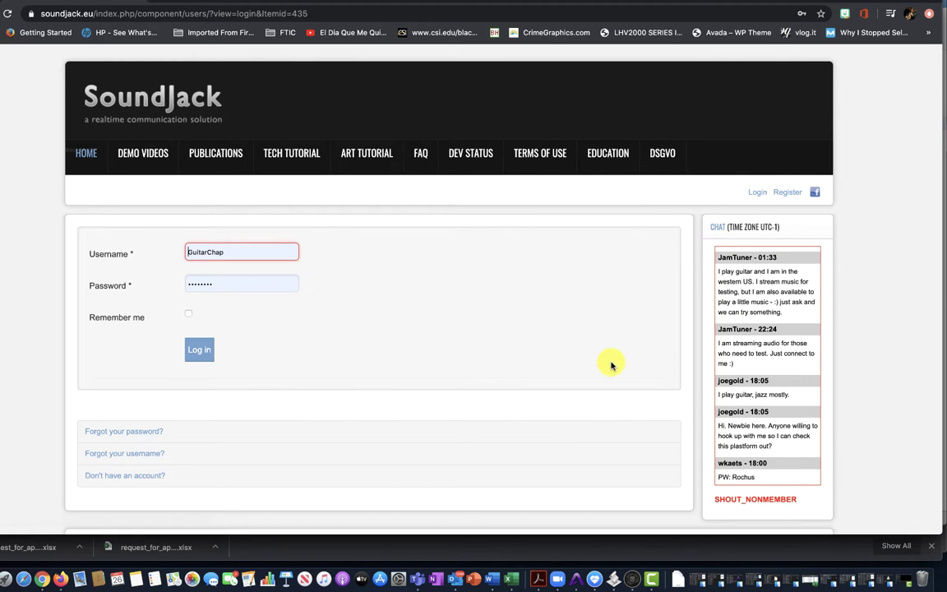
click(612, 578)
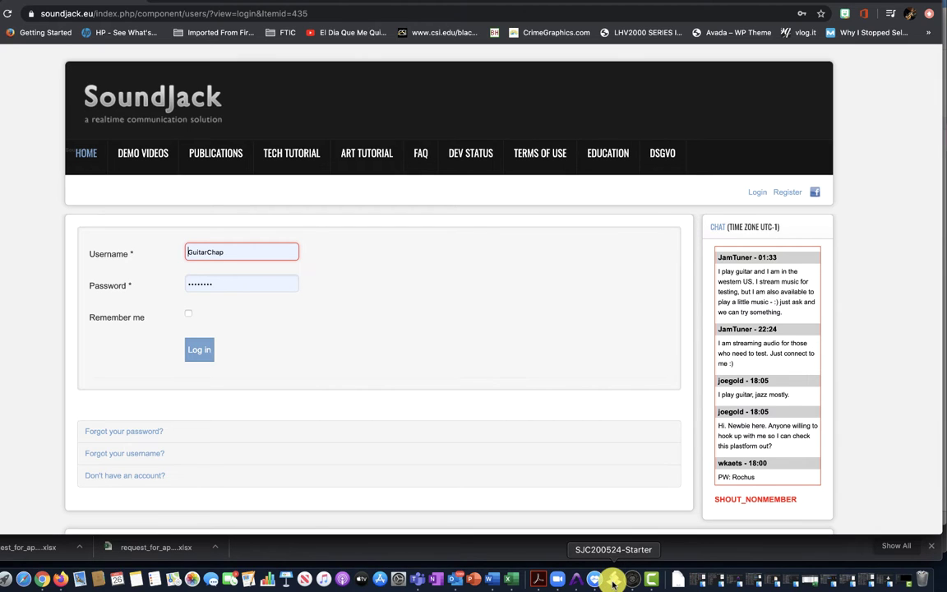
key(super+Tab)
key(super+Tab)
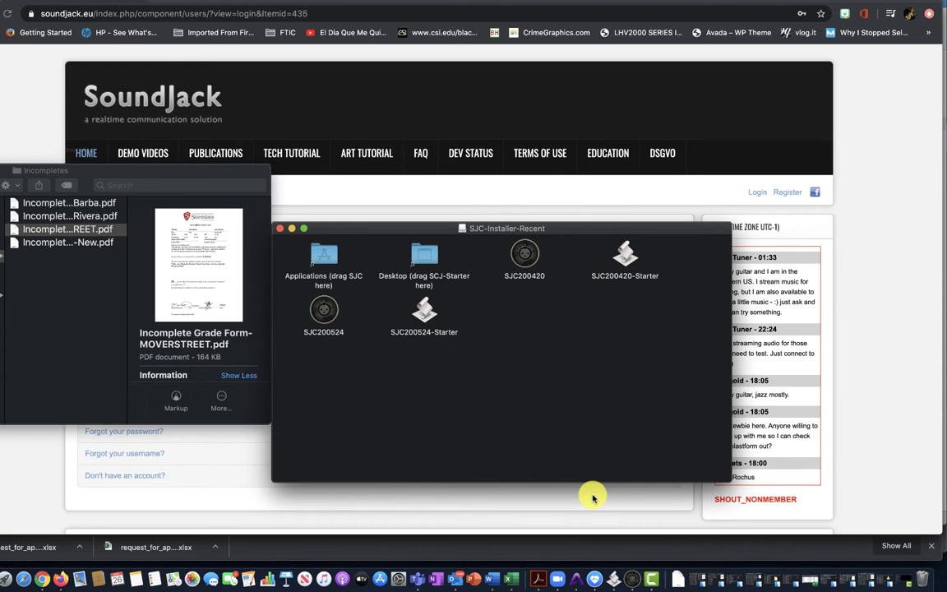
Relaunch SJC200524-Starter from the Dock and bring the Chrome login page back to front
click(615, 580)
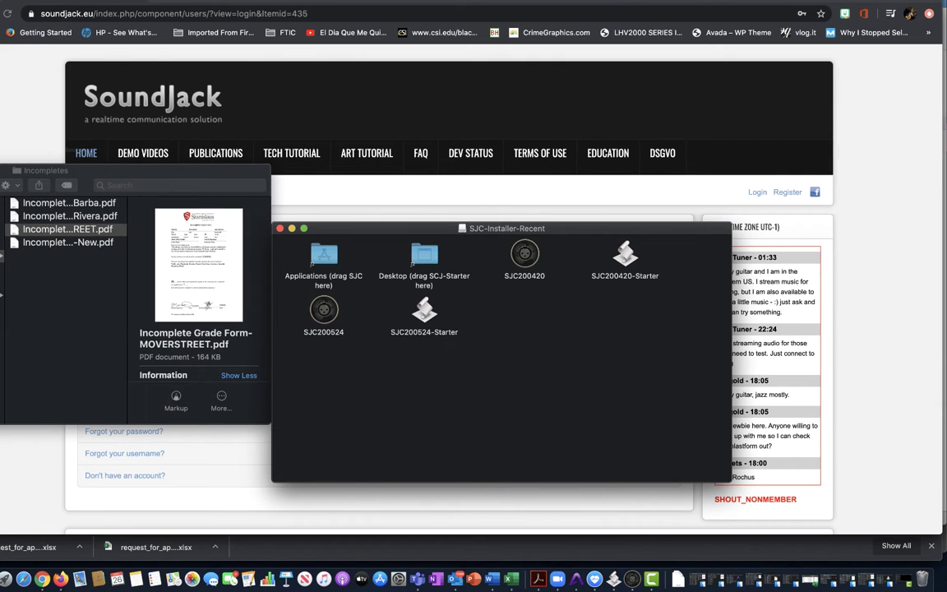
click(577, 81)
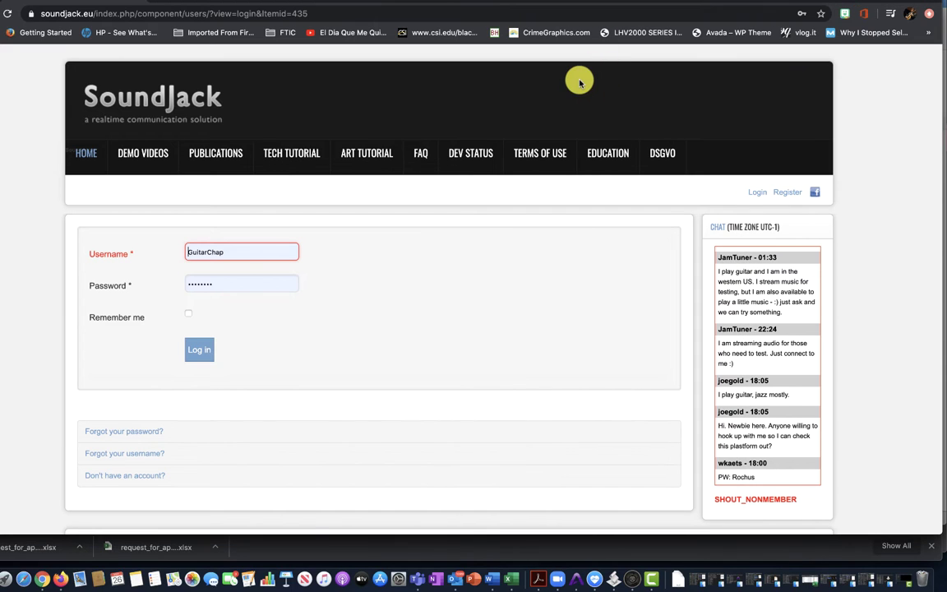
Log in to the SoundJack account and go to the STAGE page
click(199, 352)
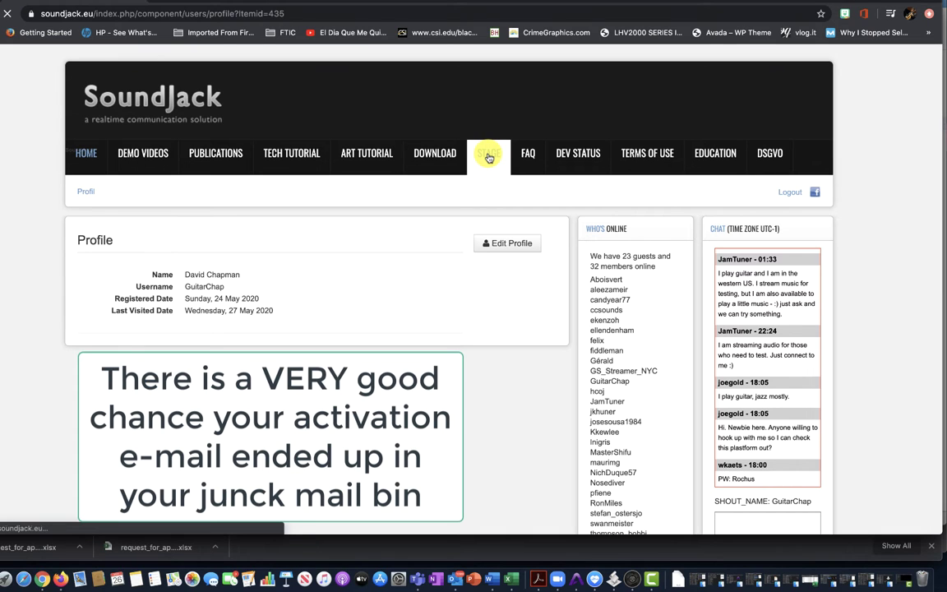
click(489, 157)
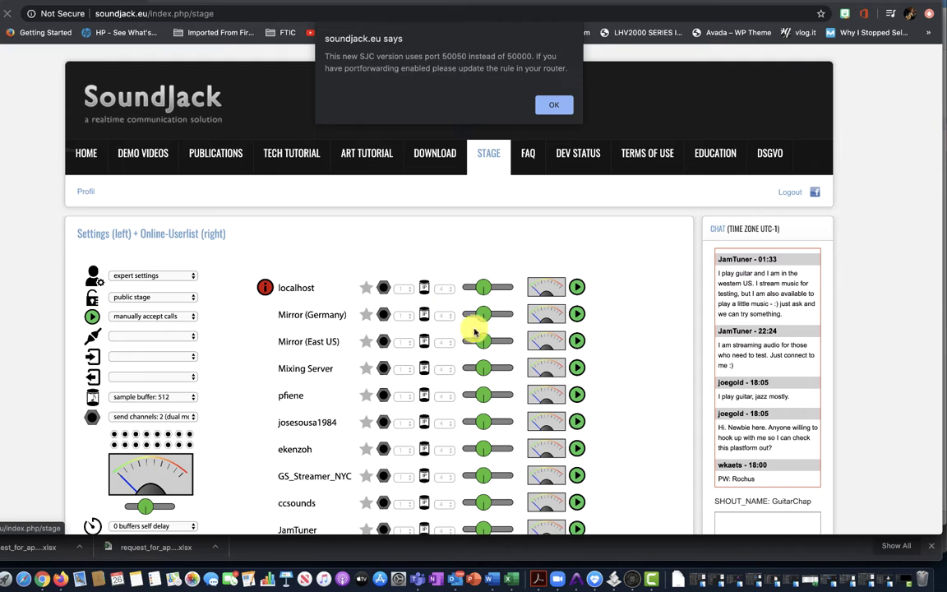
Dismiss the port 50050 change notice and scroll to the Stage audio settings
click(551, 103)
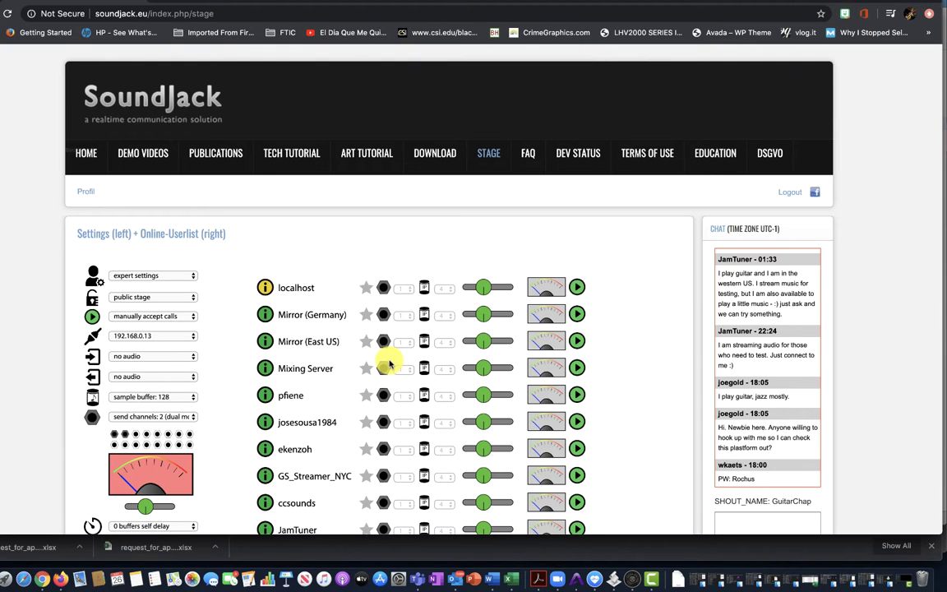
scroll(388, 363, down, 6)
scroll(390, 363, up, 2)
scroll(389, 360, down, 3)
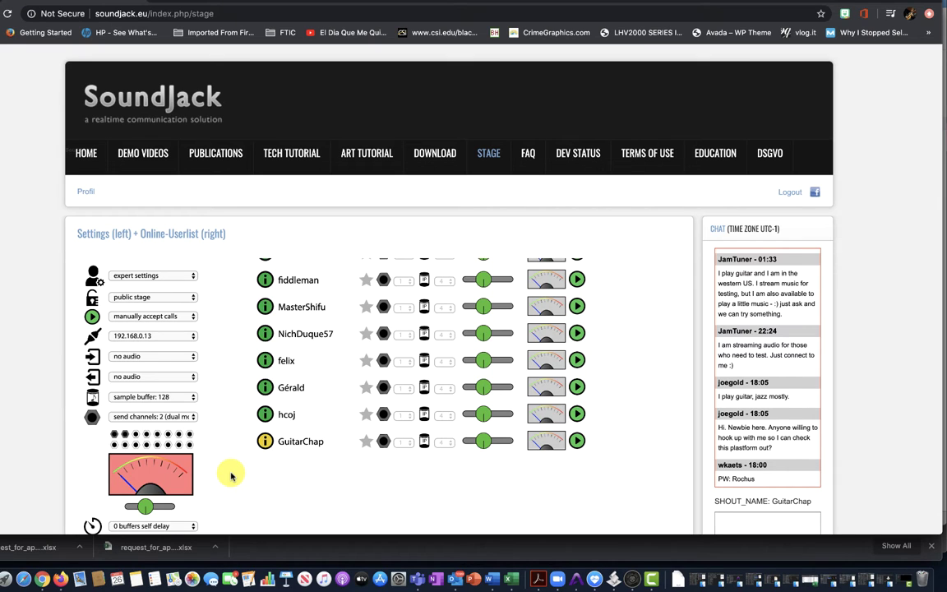
Choose Quartet as both the audio input and the audio output device
click(174, 357)
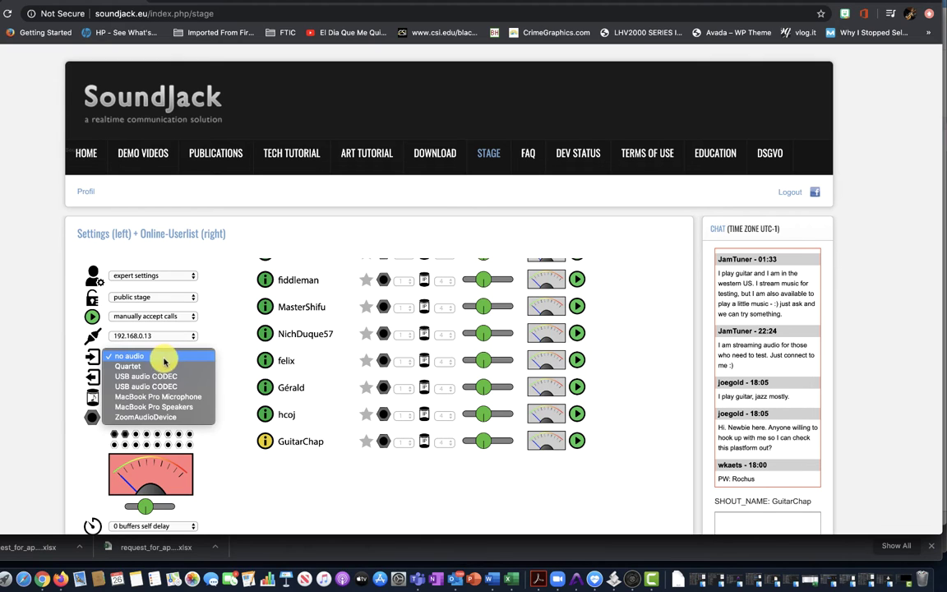
click(154, 367)
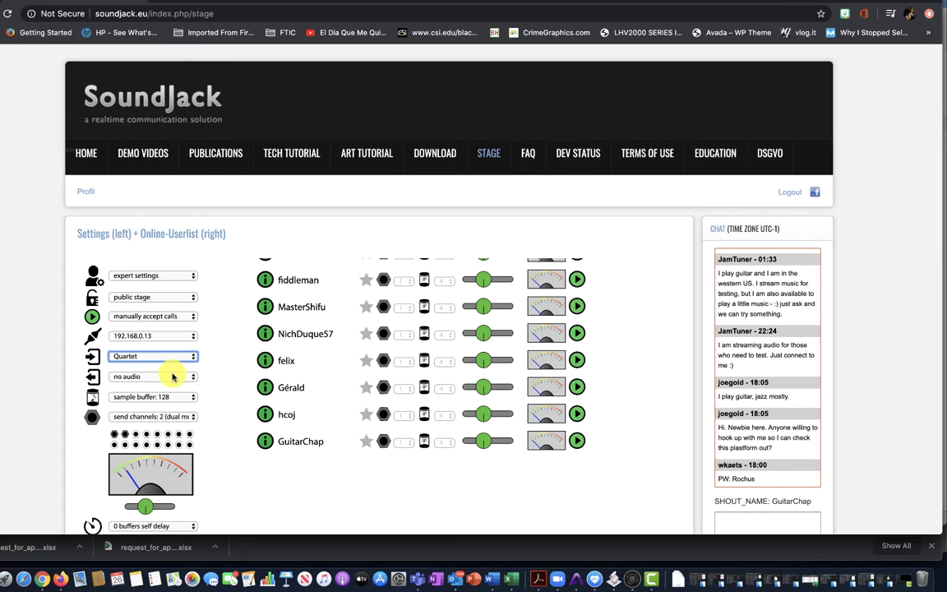
click(173, 377)
click(169, 386)
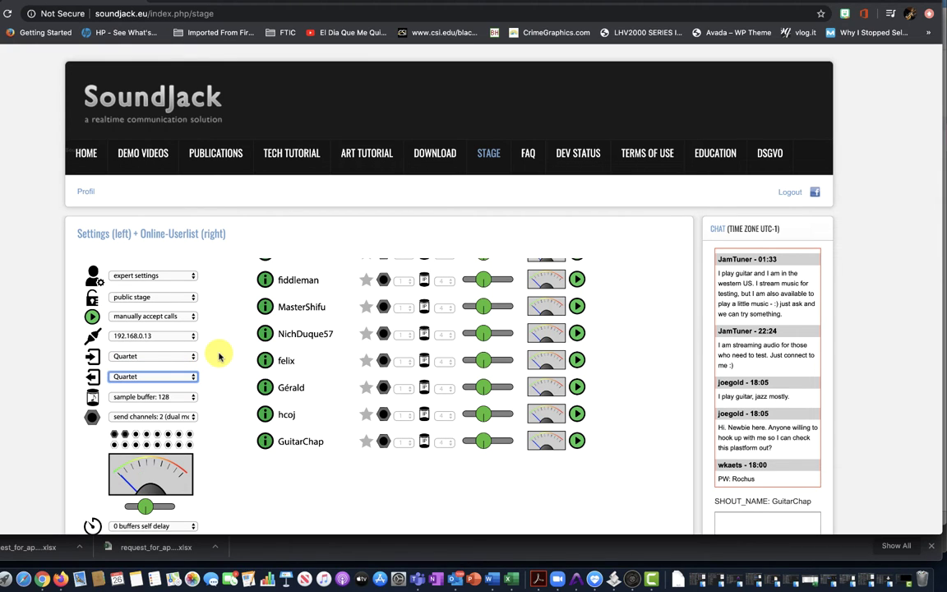
click(168, 356)
click(168, 356)
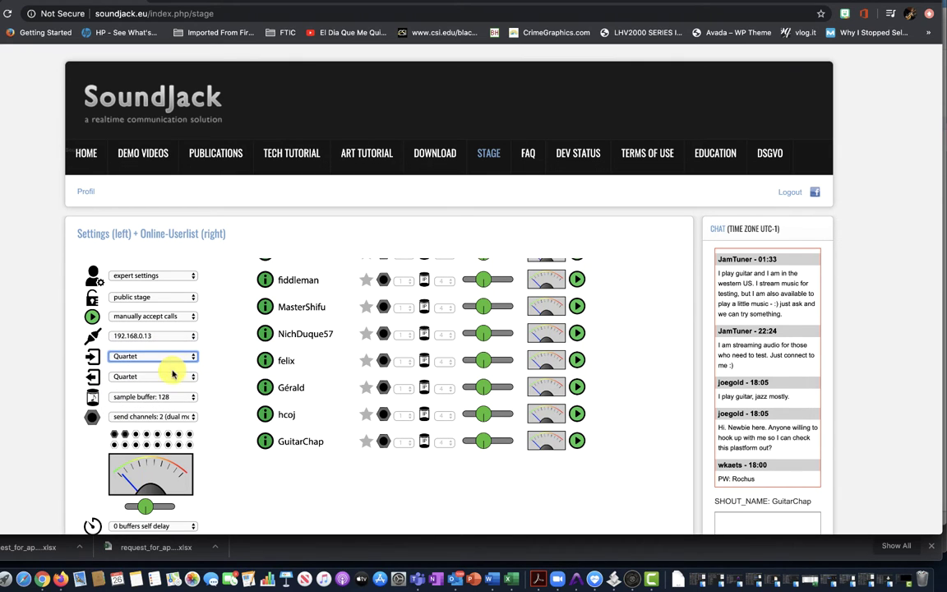
click(159, 376)
click(159, 376)
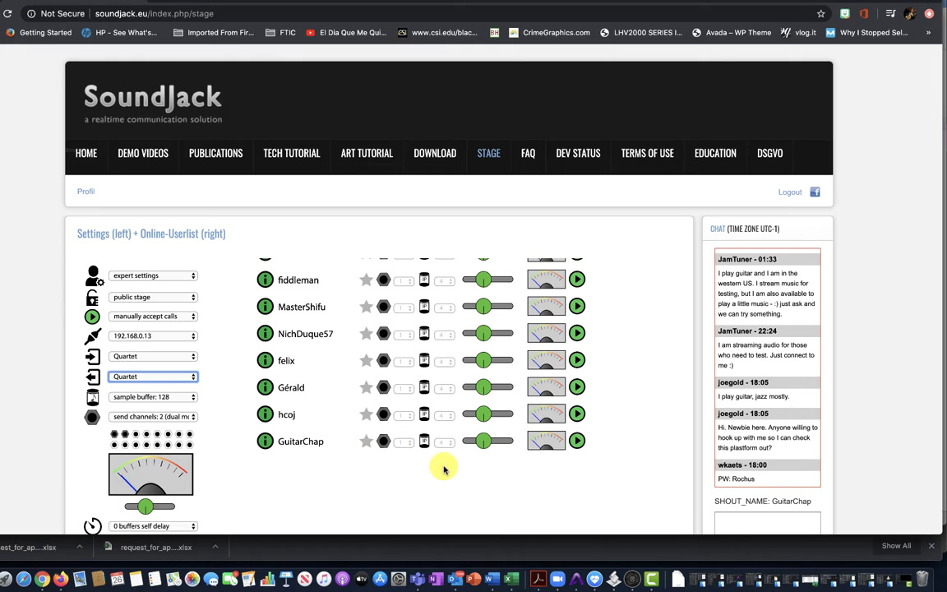
Change the sample buffer from 128 to 'sample buffer: 64'
scroll(446, 468, down, 1)
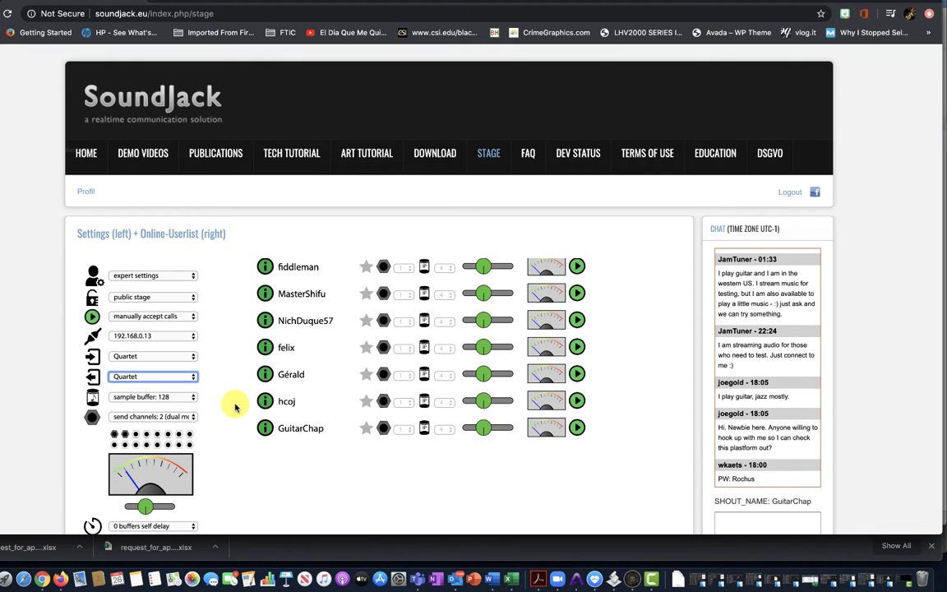
click(188, 398)
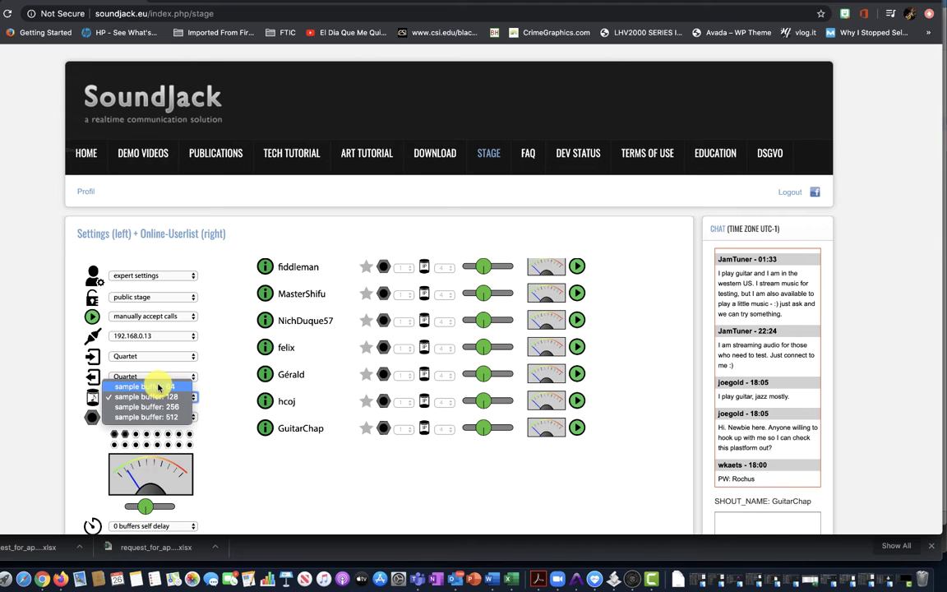
click(160, 387)
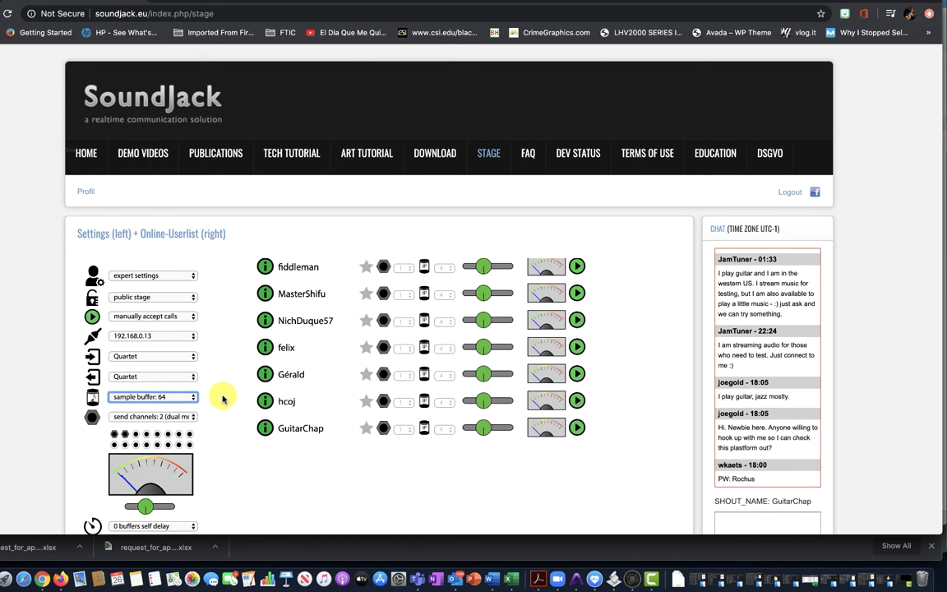
scroll(222, 399, down, 3)
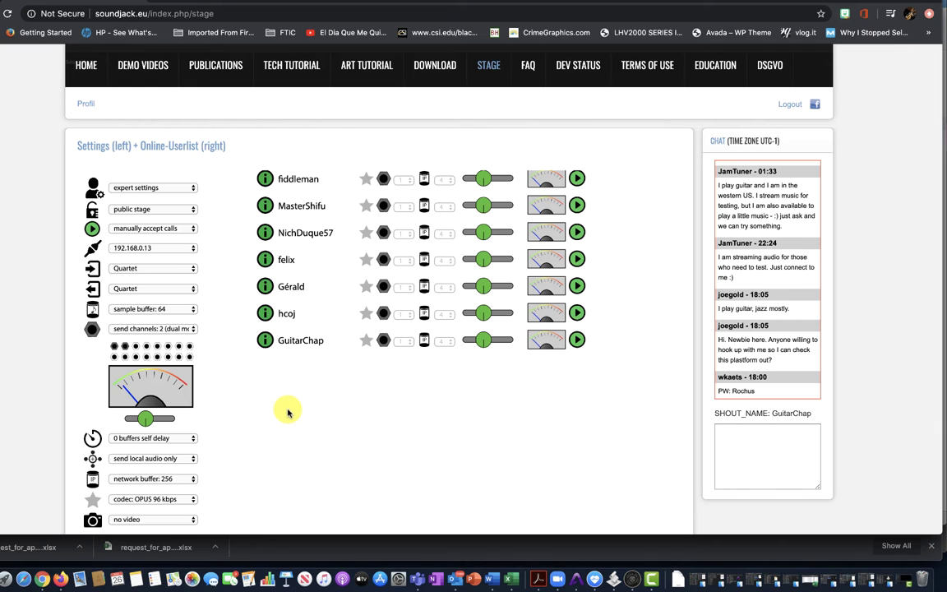
scroll(258, 455, down, 1)
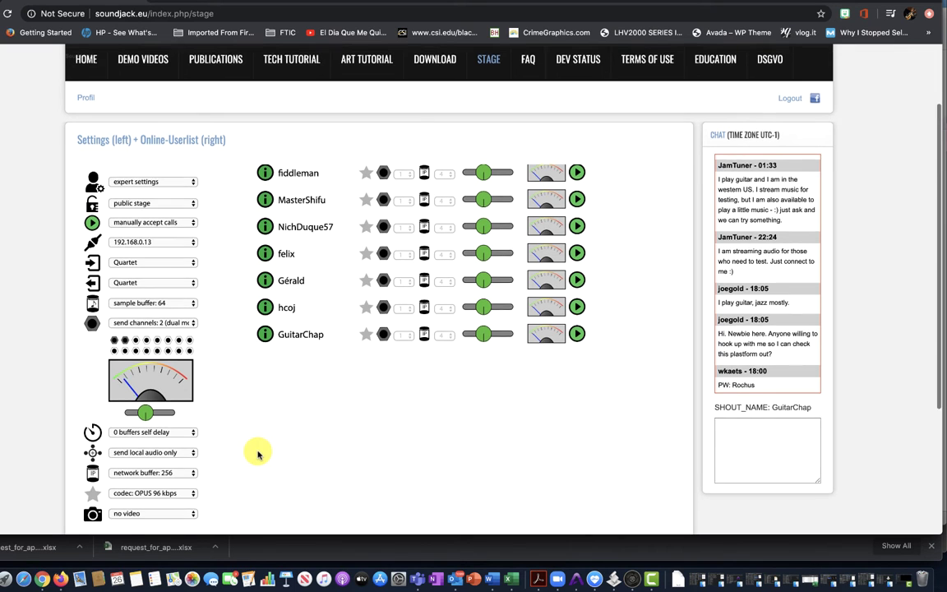
scroll(258, 454, down, 2)
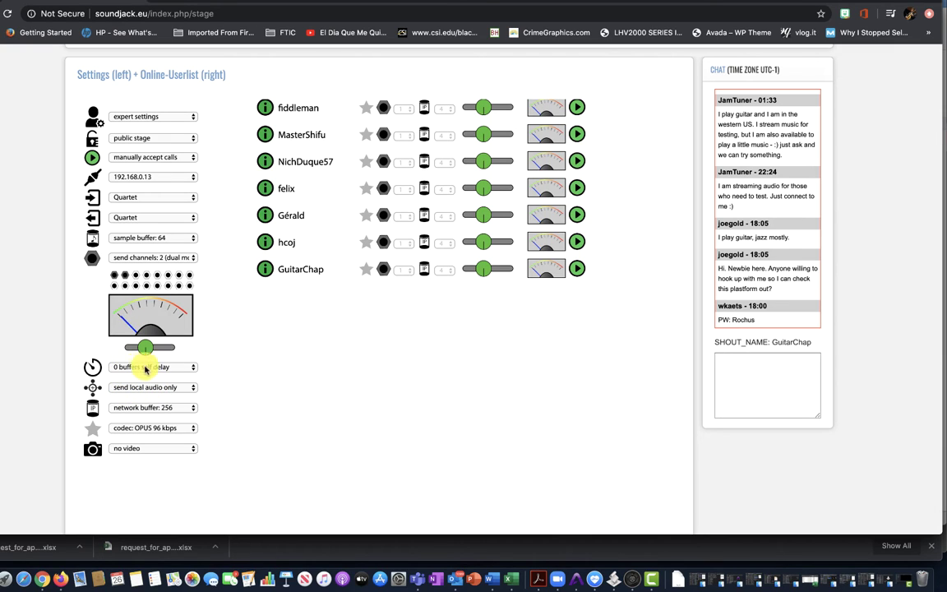
Change the network buffer from 256 to 'network buffer: 128'
click(192, 407)
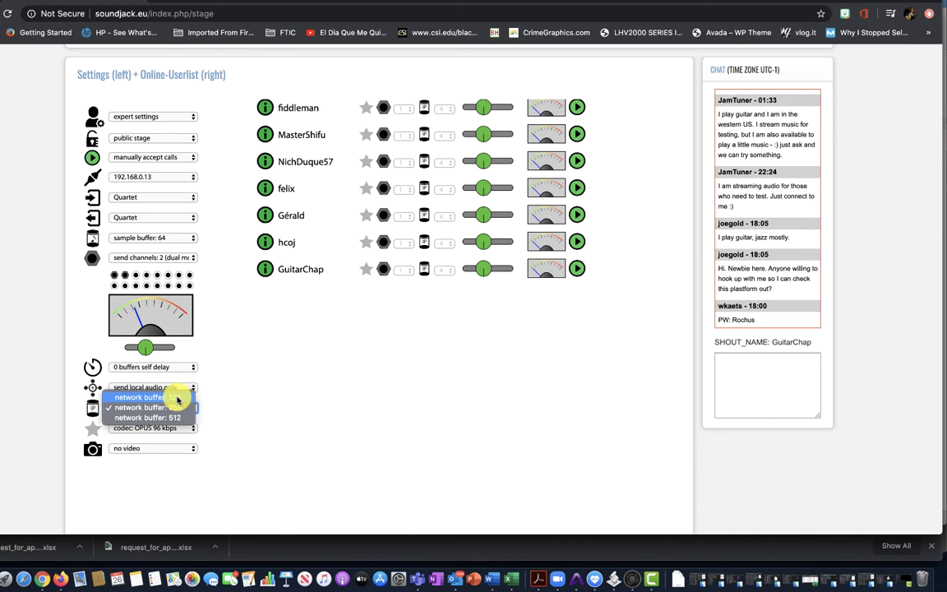
click(176, 398)
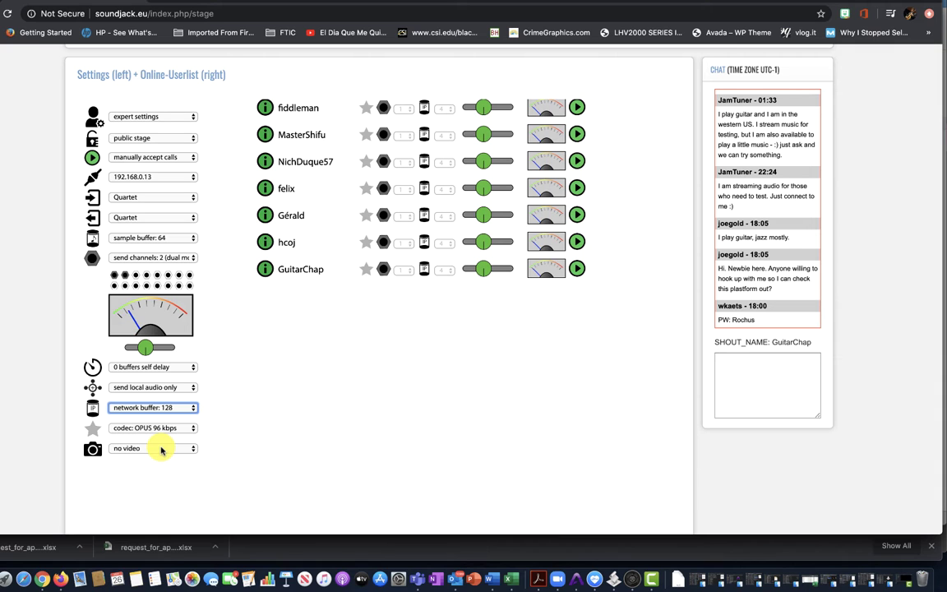
Switch the video source from 'no video' to the FaceTime HD Camera
click(161, 449)
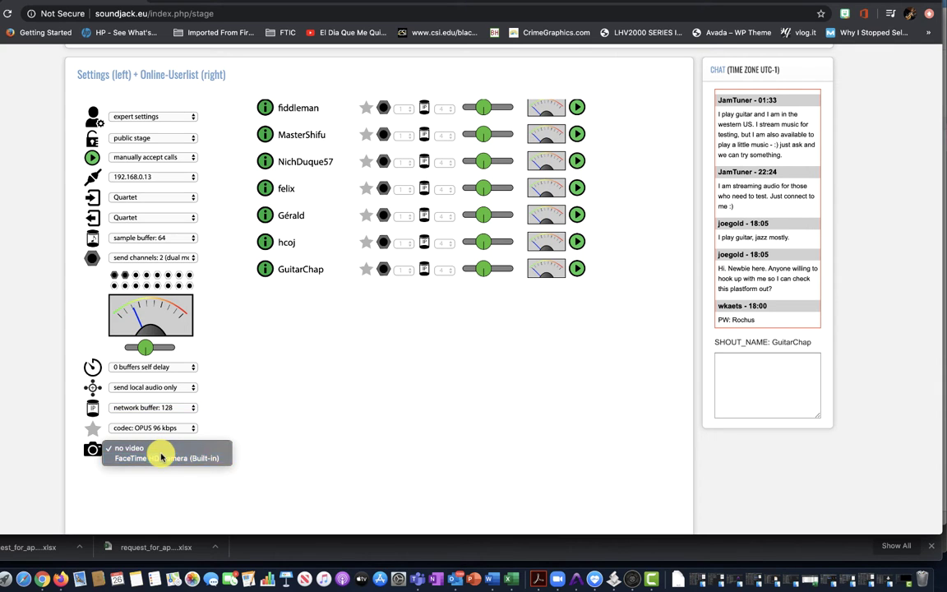
click(162, 457)
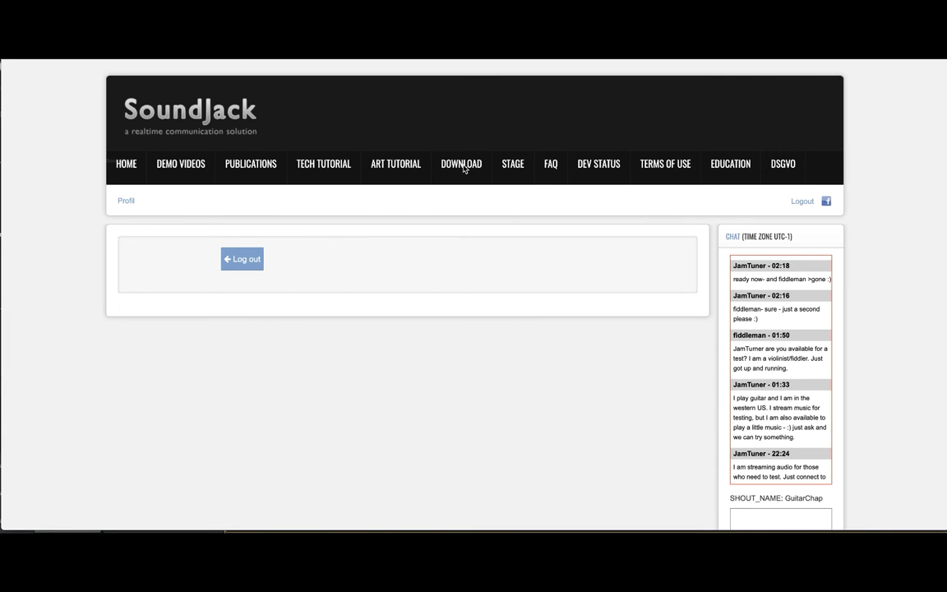
Select the FaceTime HD Camera as video source and allow the client camera access
scroll(505, 403, down, 3)
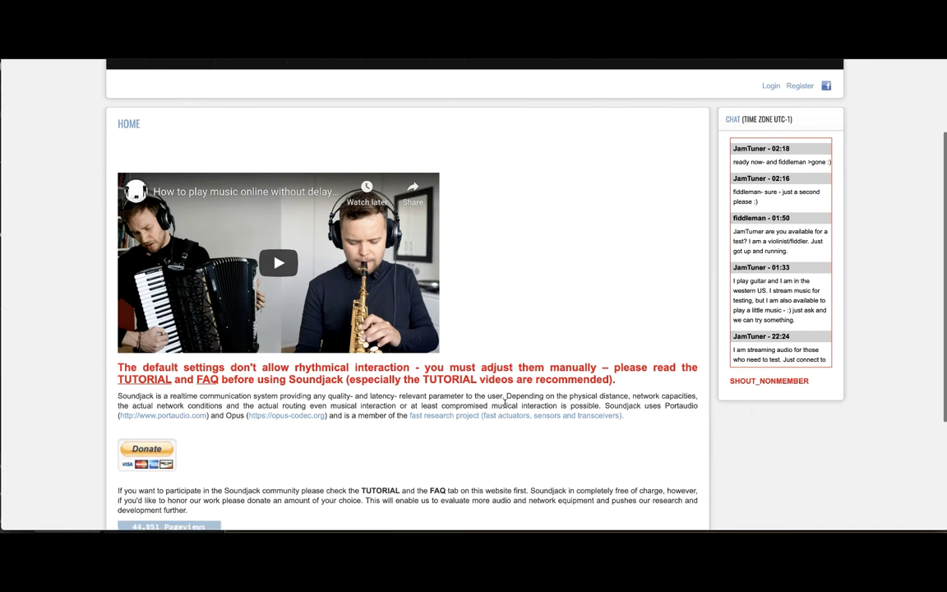
scroll(505, 404, up, 4)
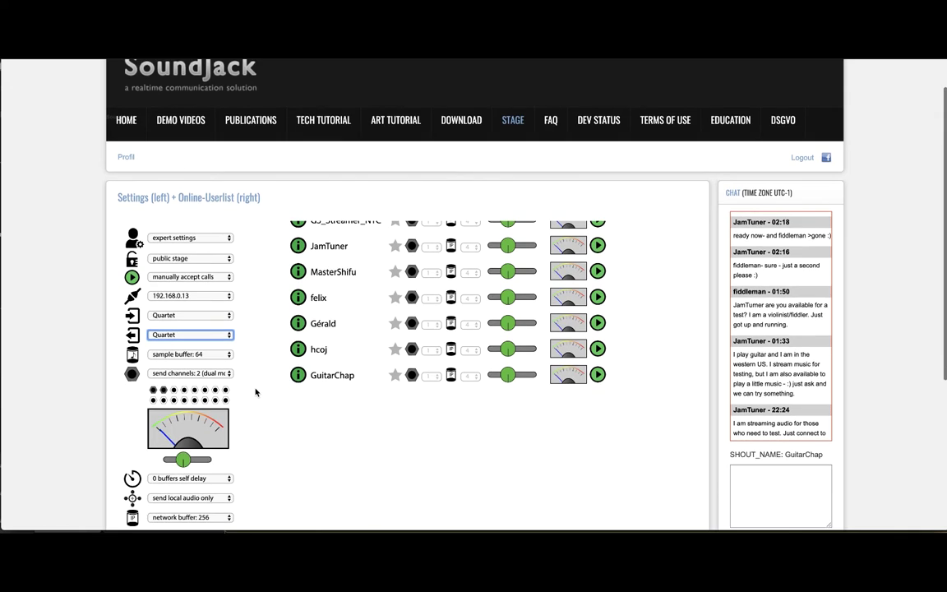
scroll(256, 392, down, 3)
scroll(256, 392, down, 1)
click(162, 412)
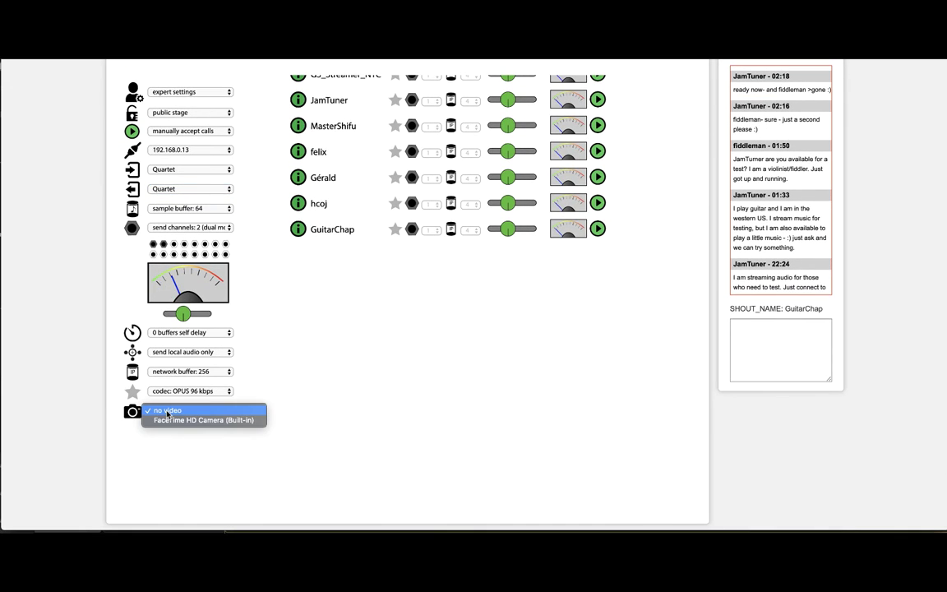
click(168, 421)
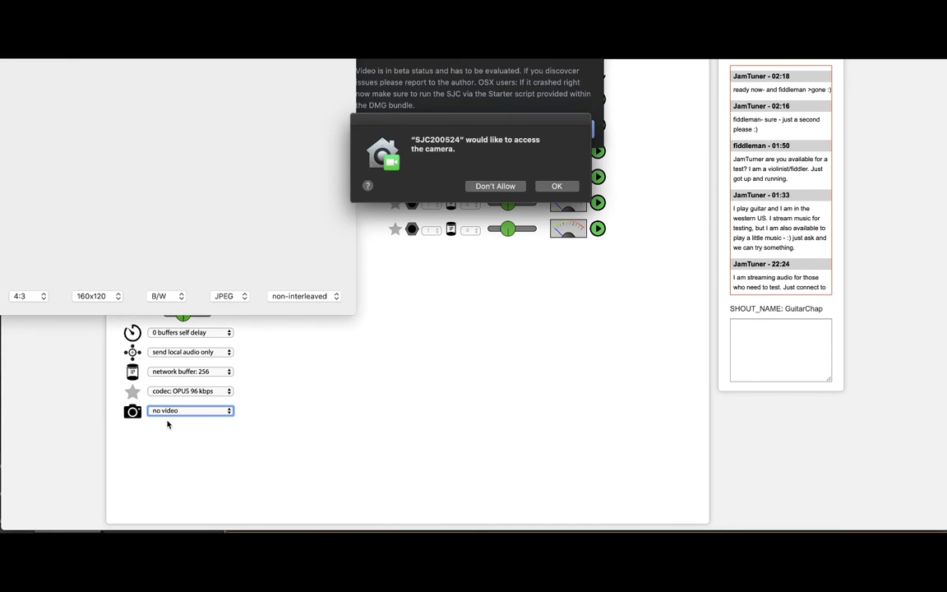
click(555, 186)
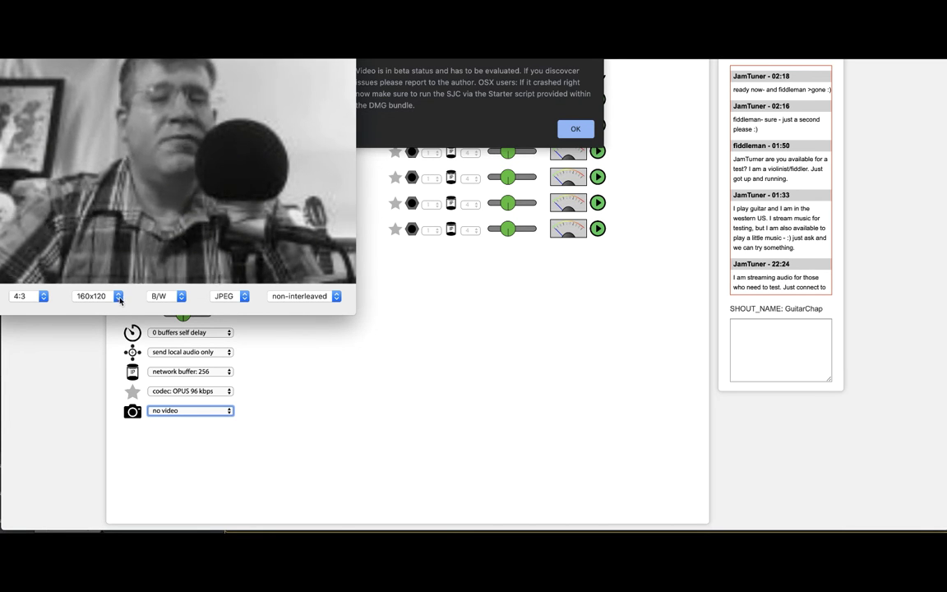
Switch the camera preview aspect ratio to 16:9, then back to 4:3
click(44, 300)
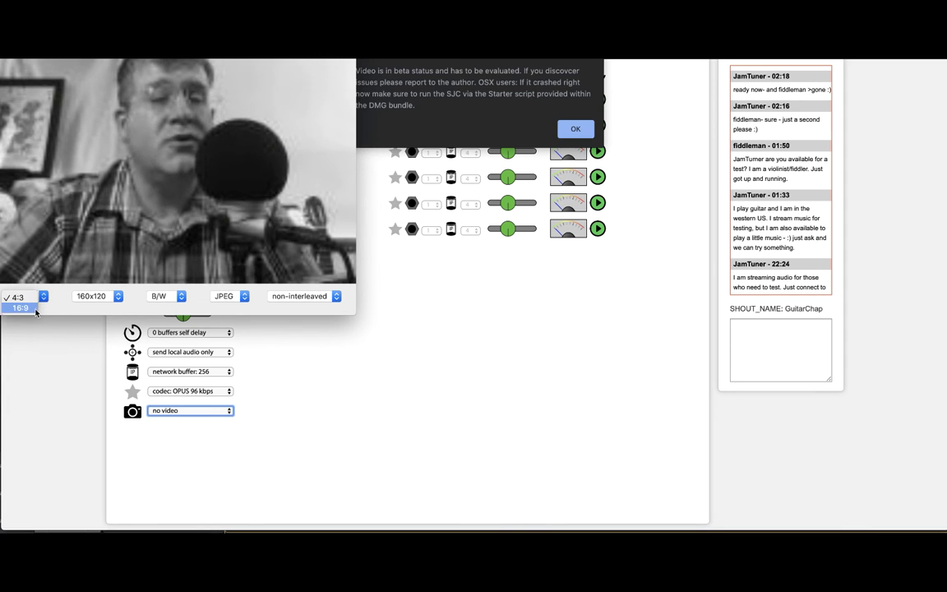
click(35, 310)
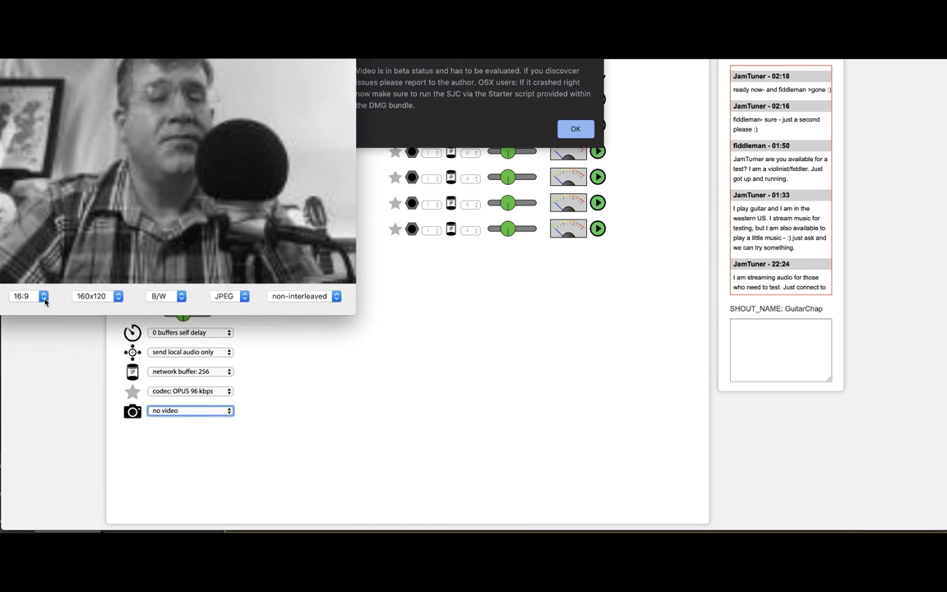
click(41, 297)
click(18, 287)
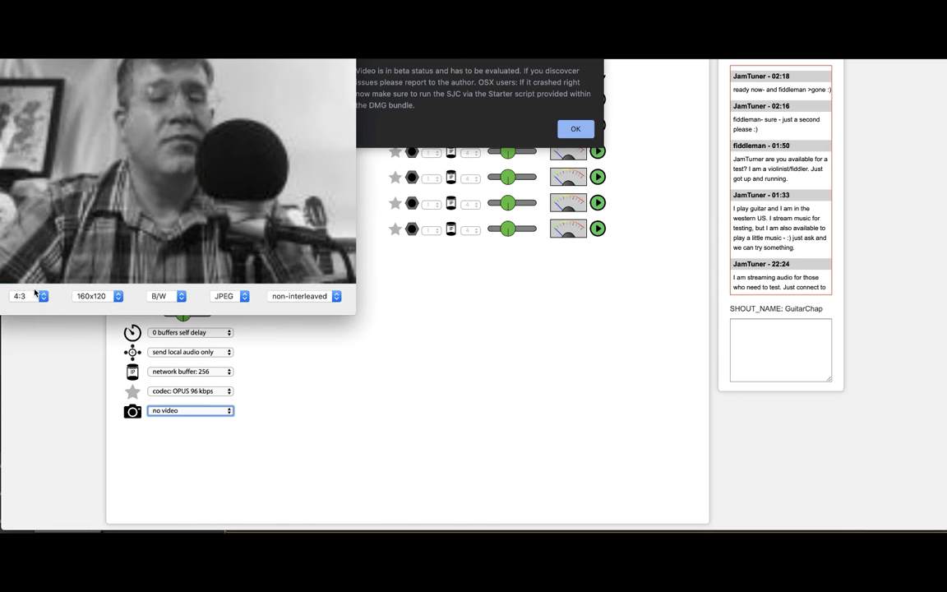
Step the video resolution through 80x60, 40x30 and 640x480, ending at 160x120
click(120, 297)
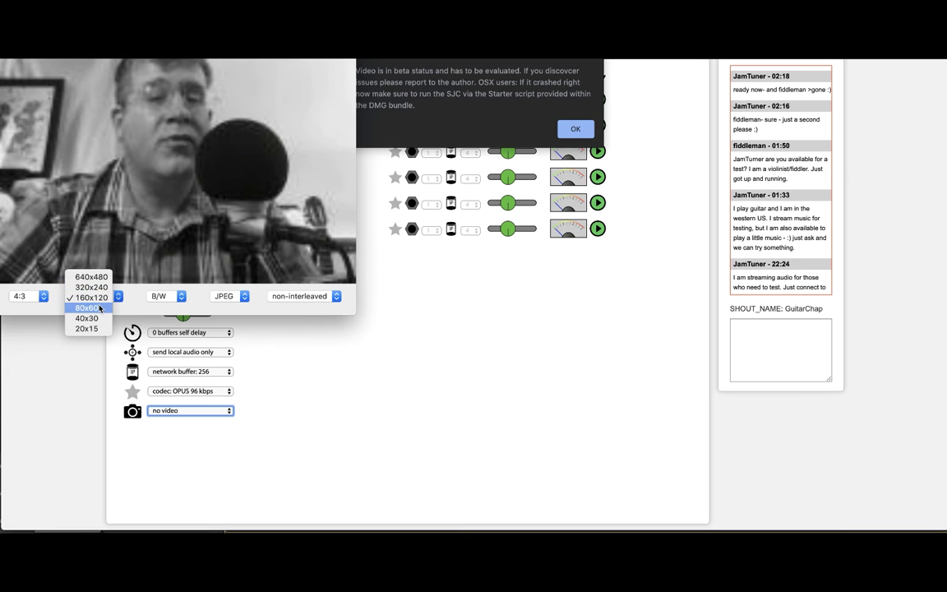
click(97, 308)
click(117, 296)
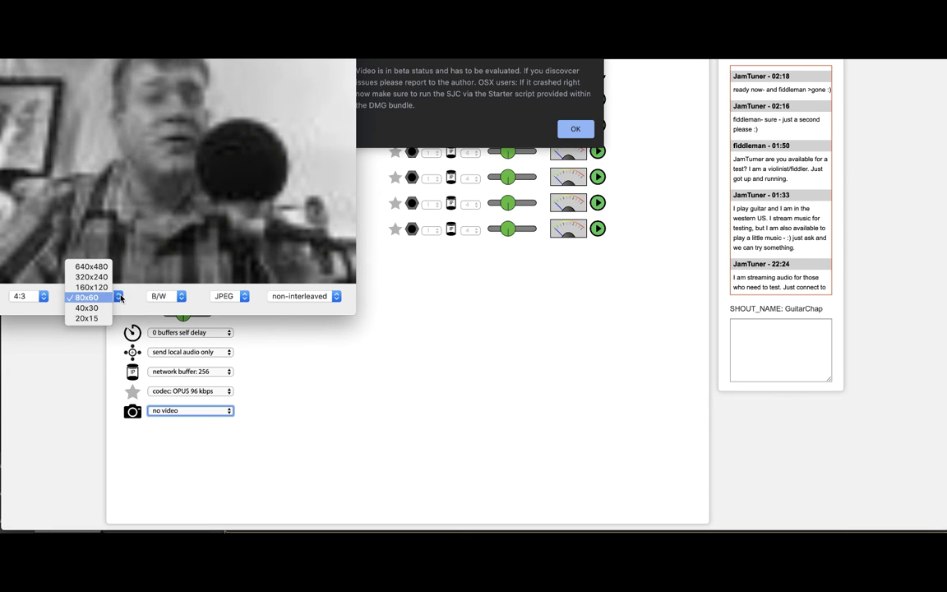
click(107, 309)
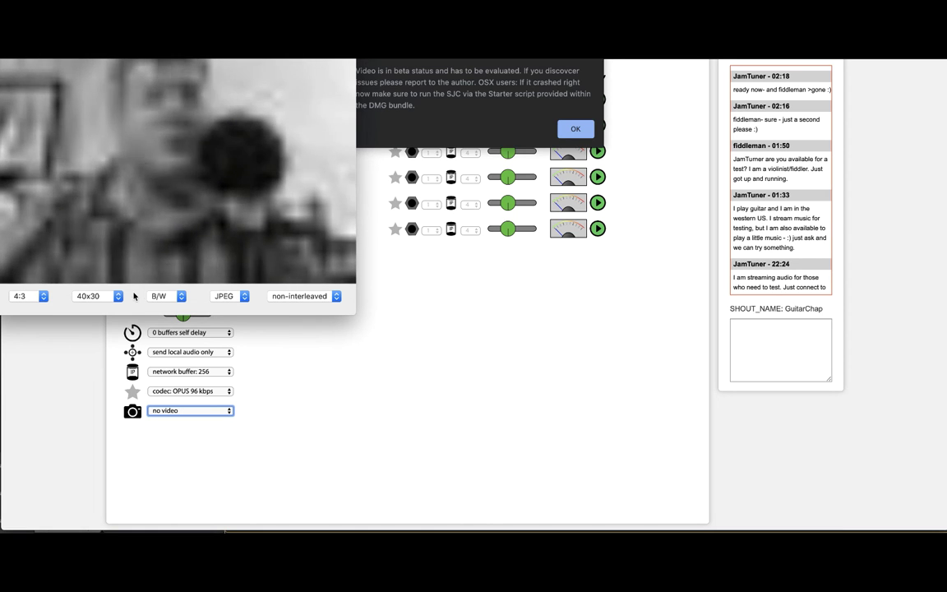
click(119, 300)
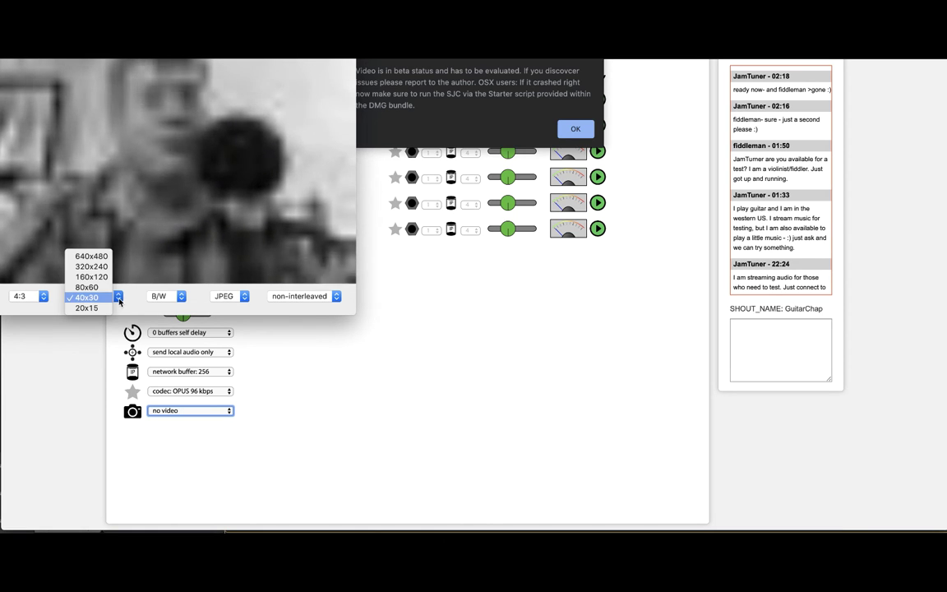
click(103, 259)
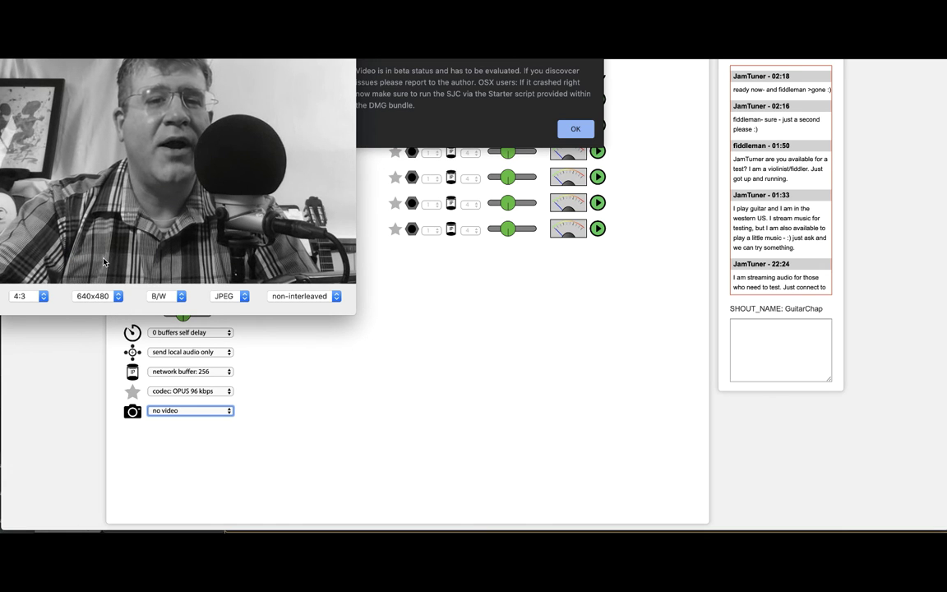
click(119, 299)
click(98, 311)
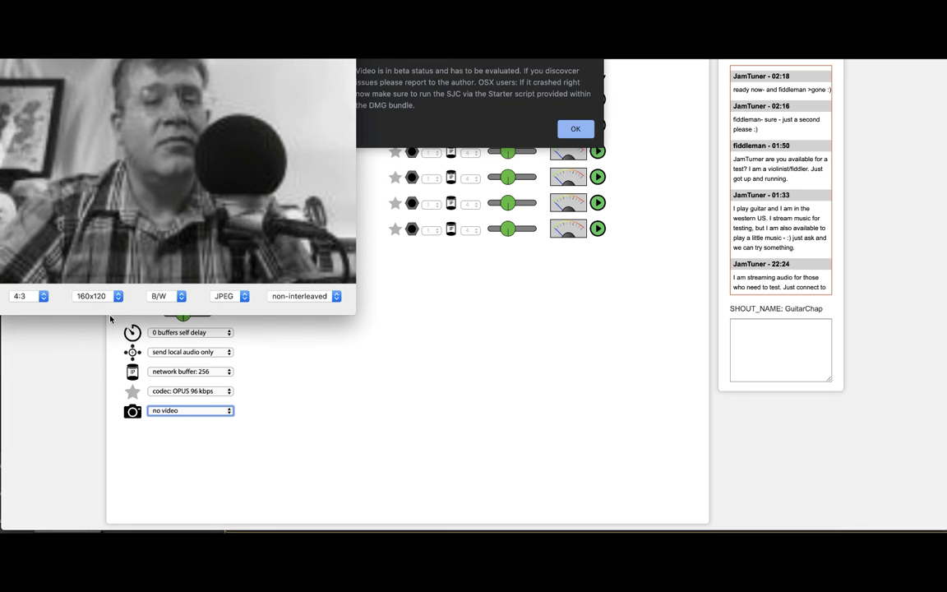
Switch the camera preview to Color and try resolutions 20x15, then 80x60
click(182, 300)
click(168, 310)
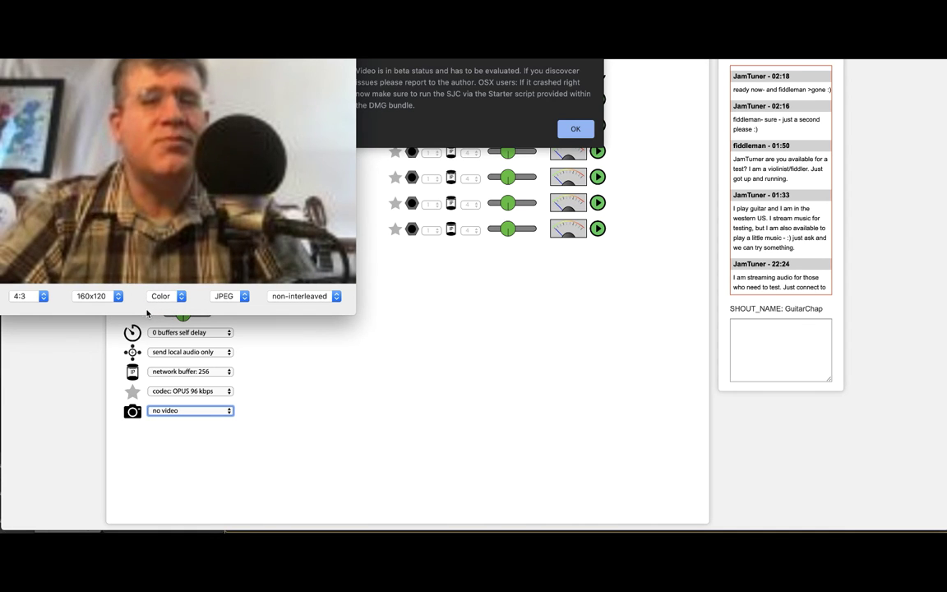
click(111, 296)
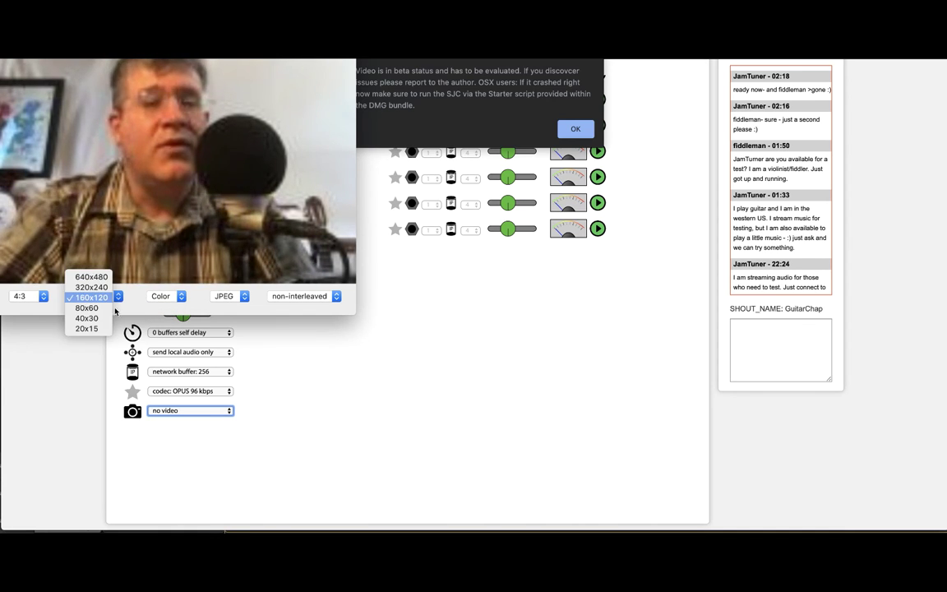
click(107, 329)
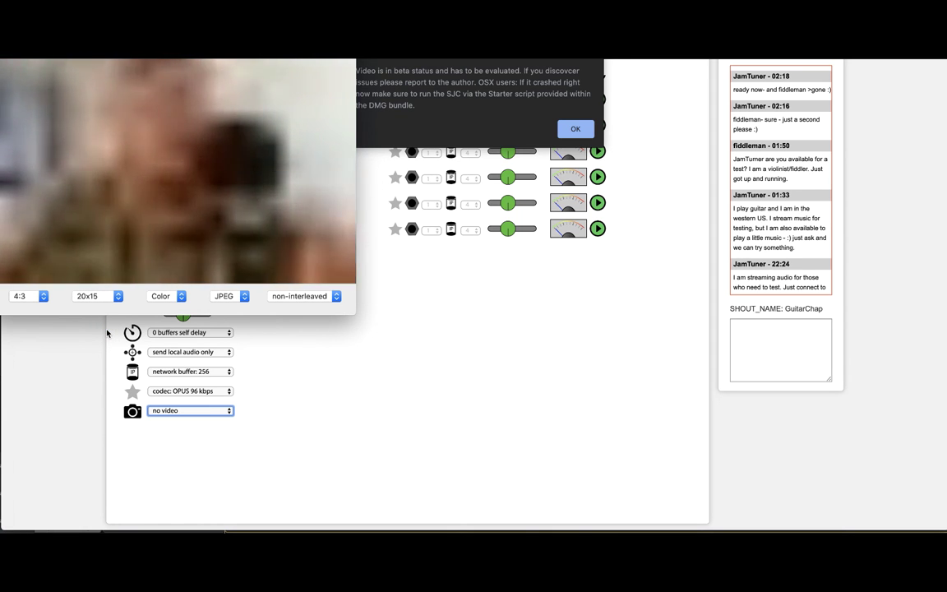
click(117, 296)
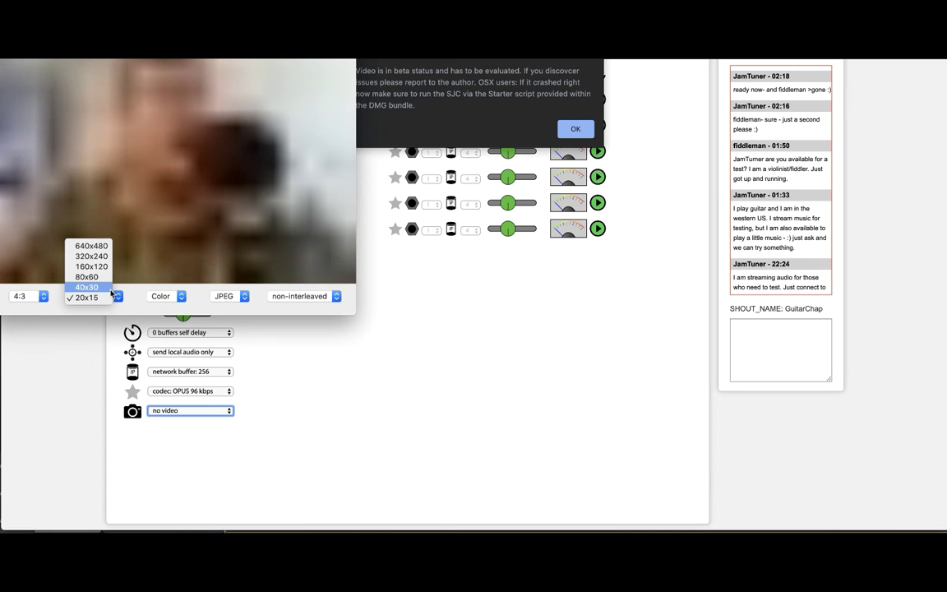
click(99, 278)
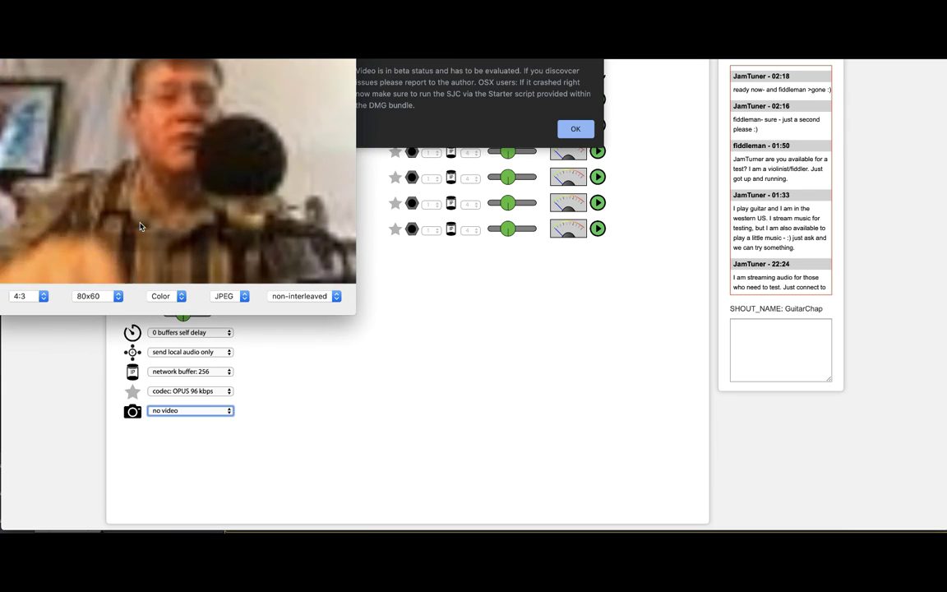
Raise the video resolution through 160x120 and 320x240 up to 640x480
click(118, 297)
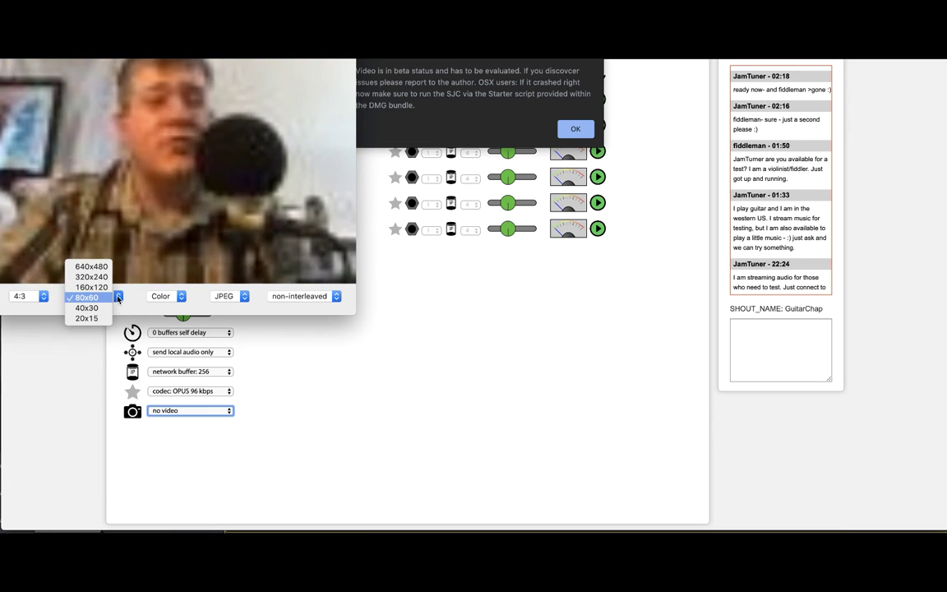
click(102, 287)
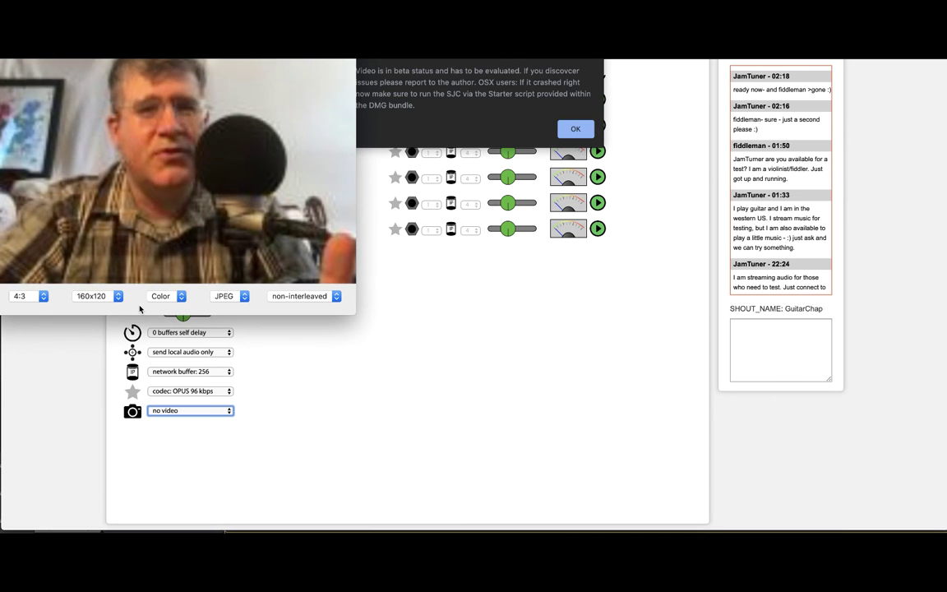
click(102, 296)
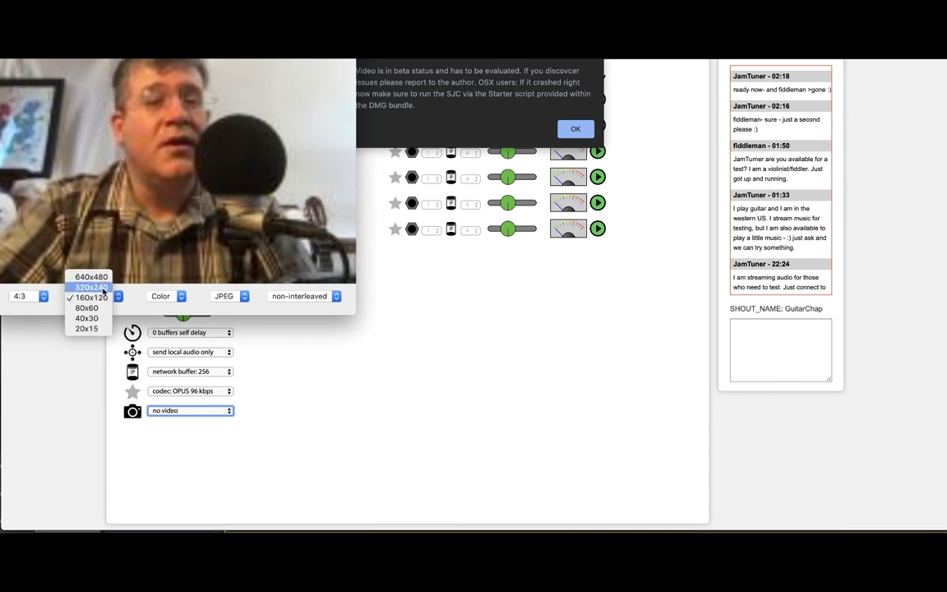
click(102, 288)
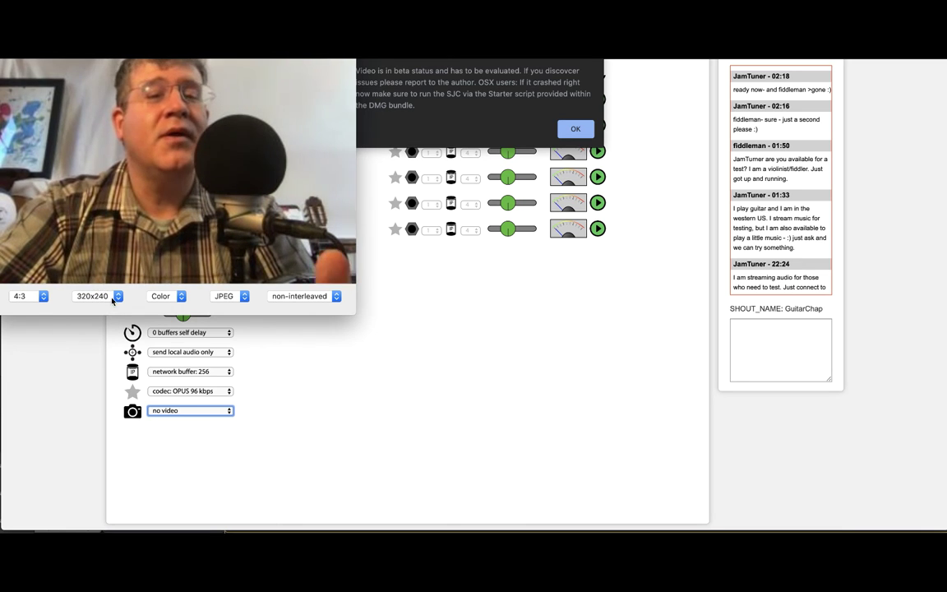
click(113, 300)
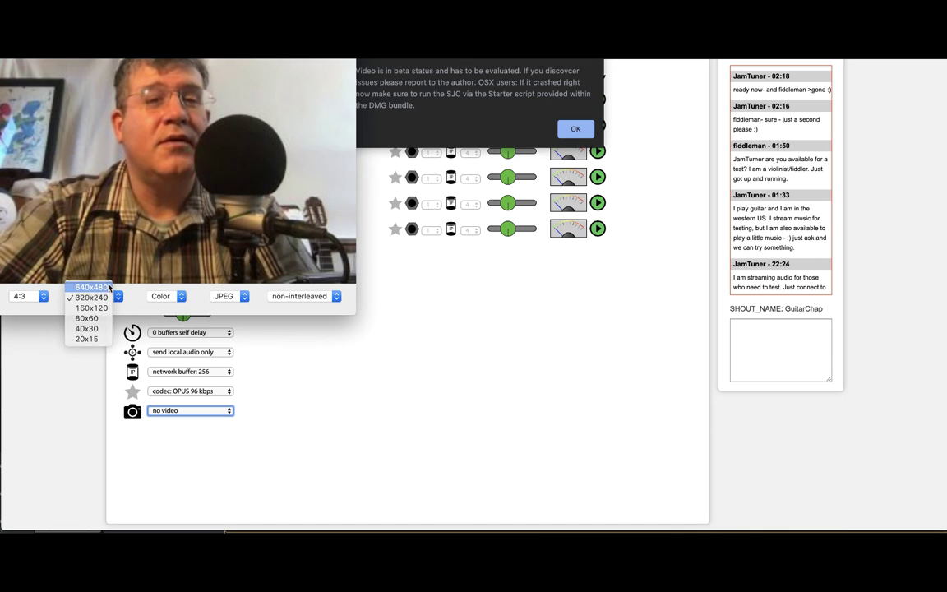
click(108, 286)
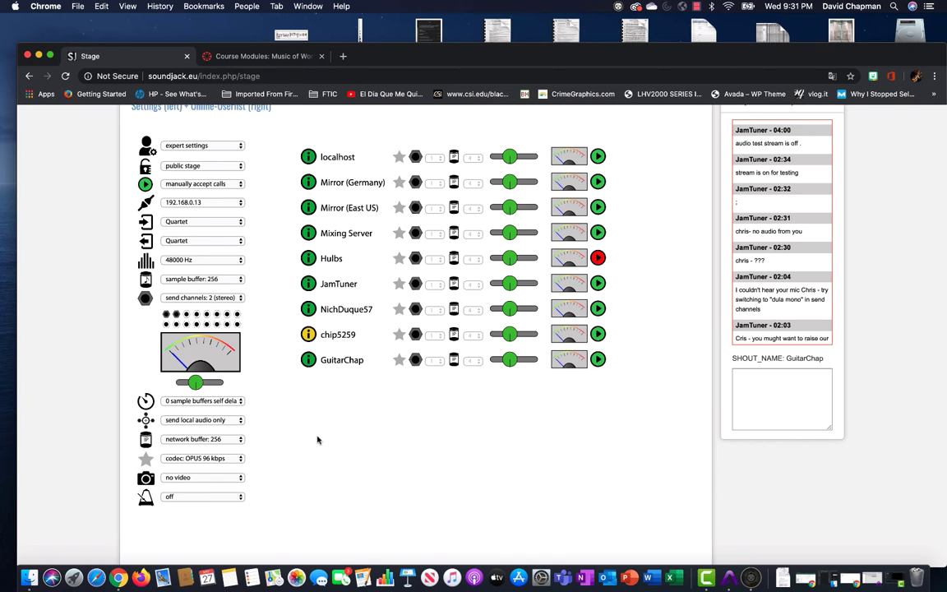
Start the connection with the remote user from the settings column
click(598, 309)
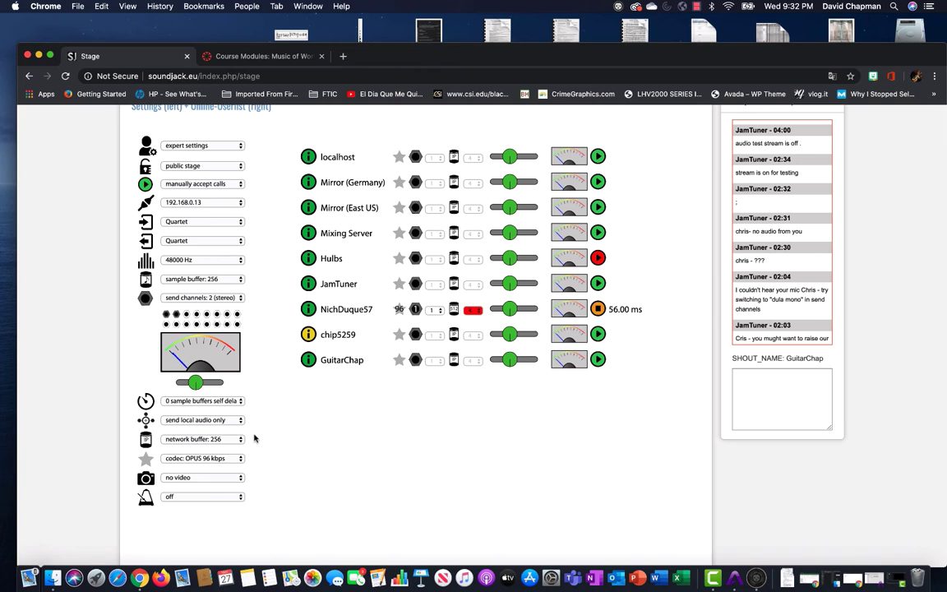
Send video from the FaceTime HD Camera (Built-in) and dismiss the beta warning
click(217, 478)
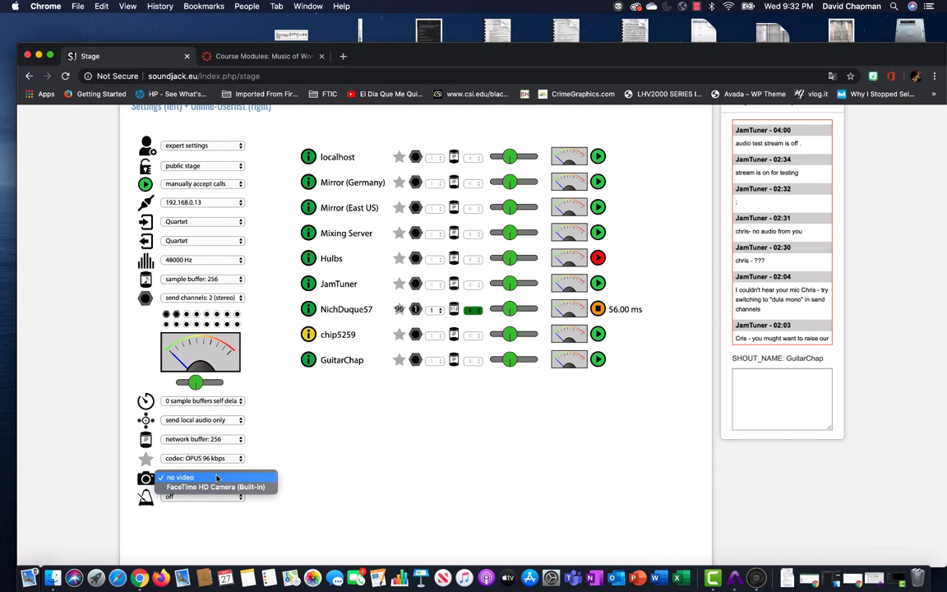
click(209, 487)
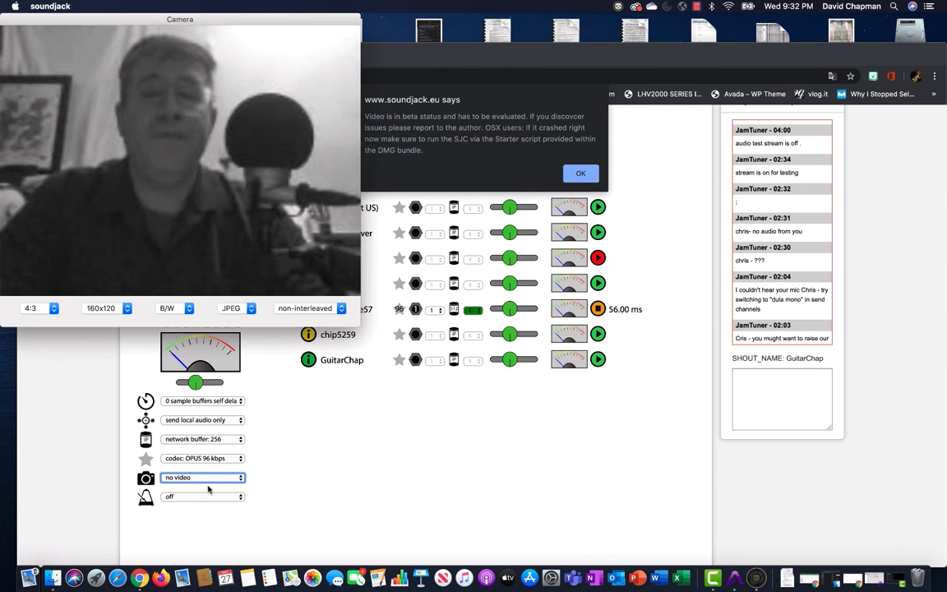
click(574, 175)
click(290, 29)
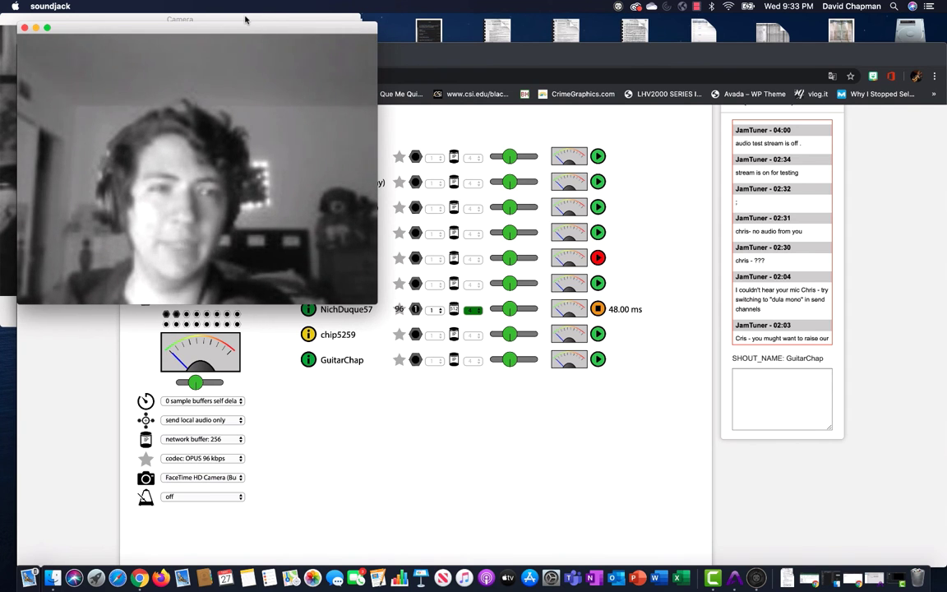
Position your camera preview at the upper right, beside the remote user's video
drag(245, 19, 700, 29)
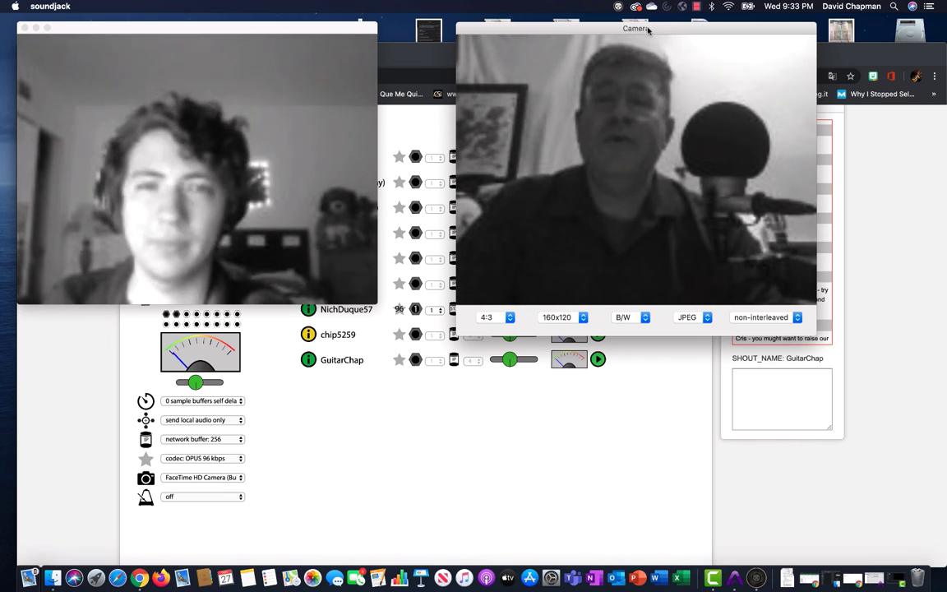
mouse_move(648, 29)
mouse_down()
mouse_move(718, 76)
mouse_move(762, 146)
mouse_move(809, 321)
mouse_move(648, 365)
mouse_move(637, 342)
mouse_up()
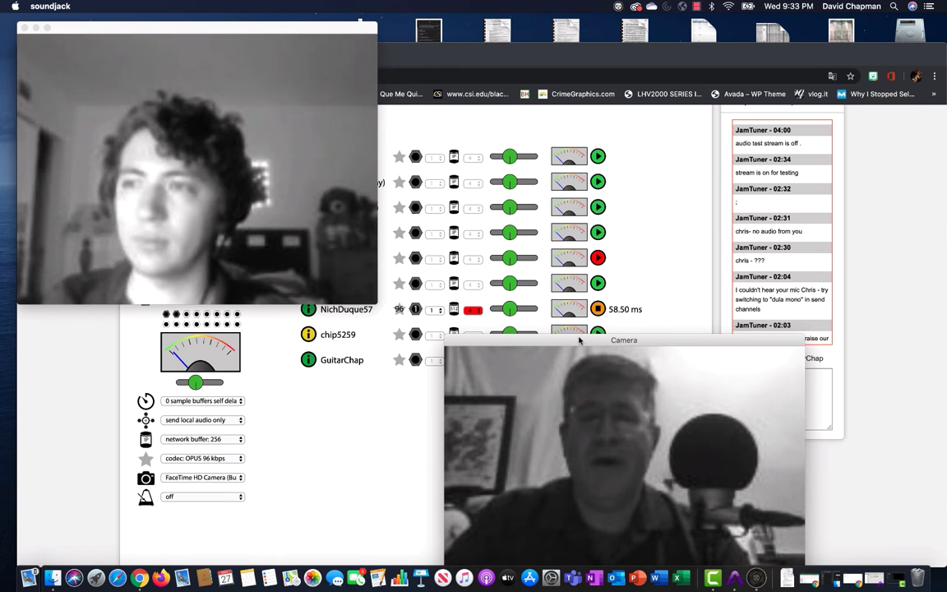
mouse_move(579, 339)
mouse_down()
mouse_move(669, 247)
mouse_move(645, 171)
mouse_move(654, 39)
mouse_move(644, 27)
mouse_up()
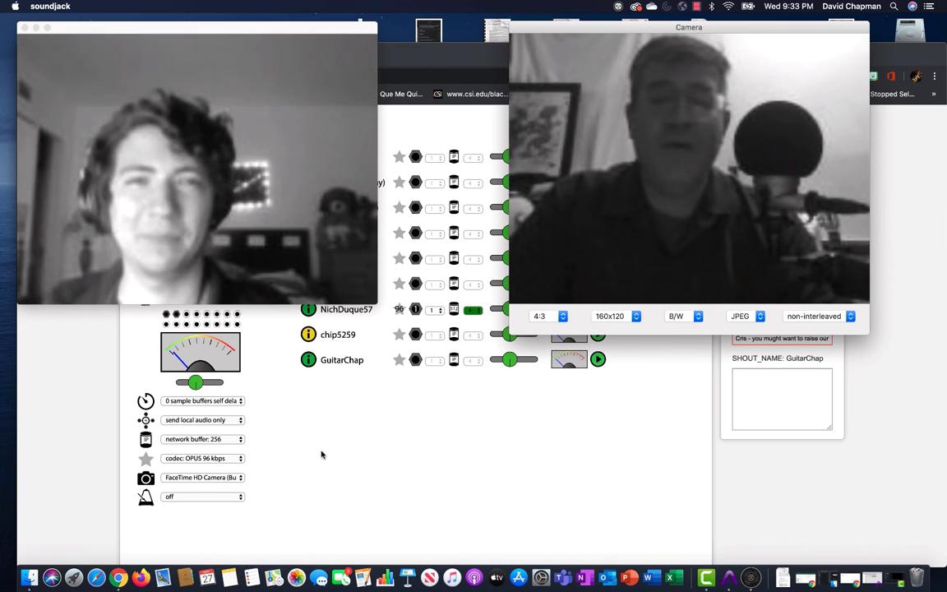
Set the stage page's video source back to 'no video'
click(181, 479)
click(188, 482)
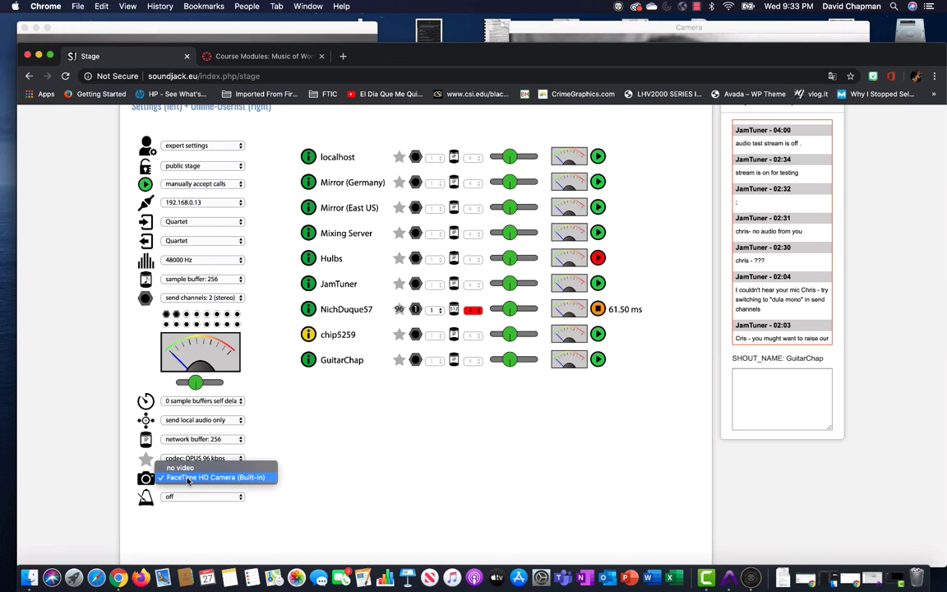
click(169, 420)
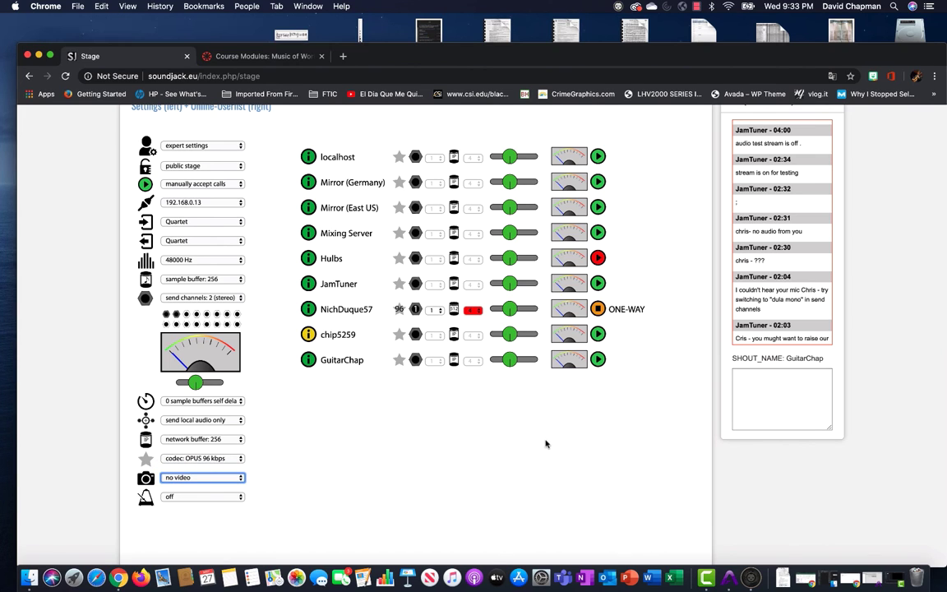